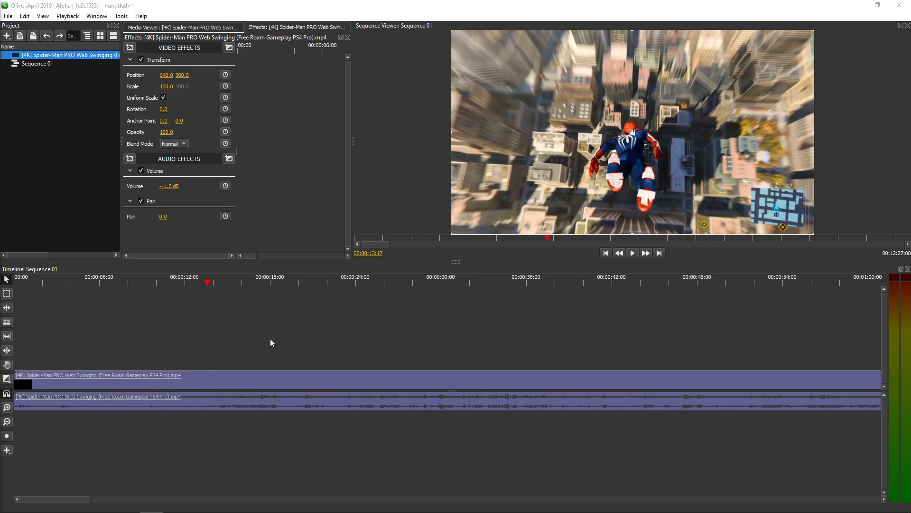
- Zoom the timeline in and out with the toolbar buttons, finishing zoomed out to about eight minutes
left_click(6, 422)
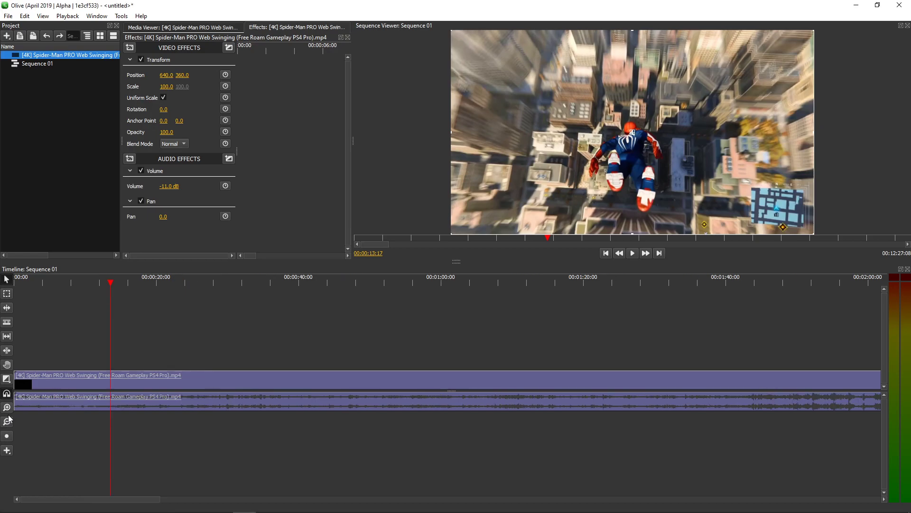
left_click(7, 422)
left_click(7, 423)
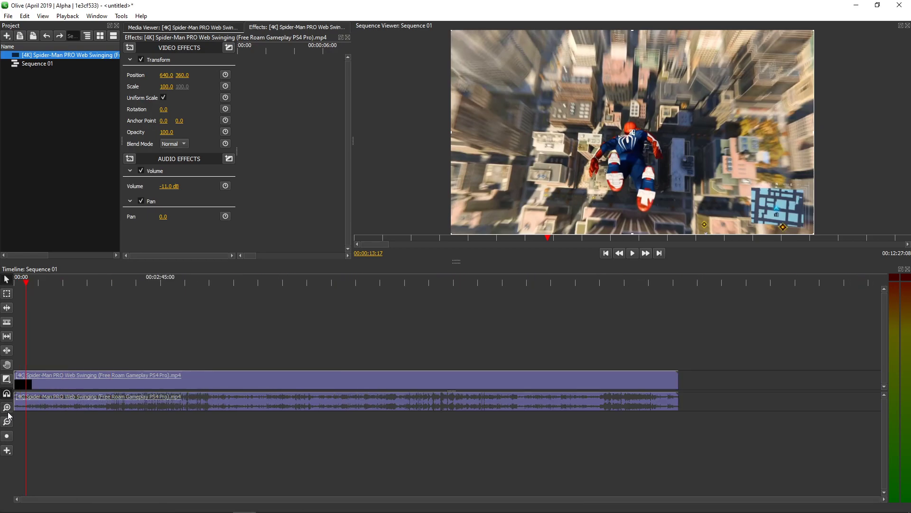
left_click(8, 414)
left_click(9, 421)
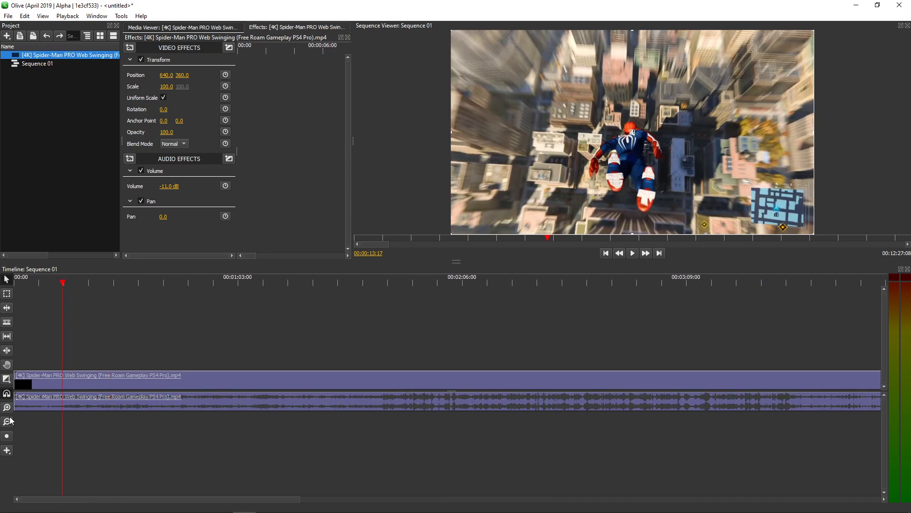
left_click(10, 420)
left_click(8, 408)
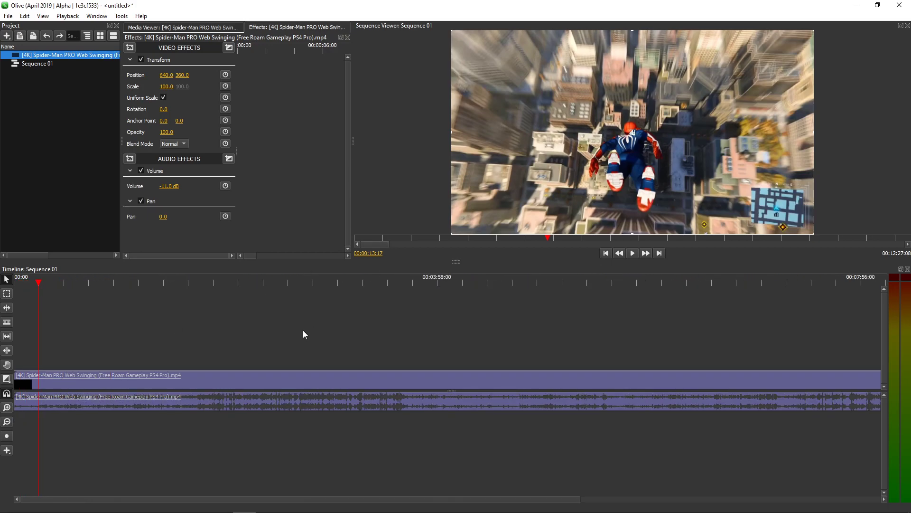
scroll(302, 333, "up", 2)
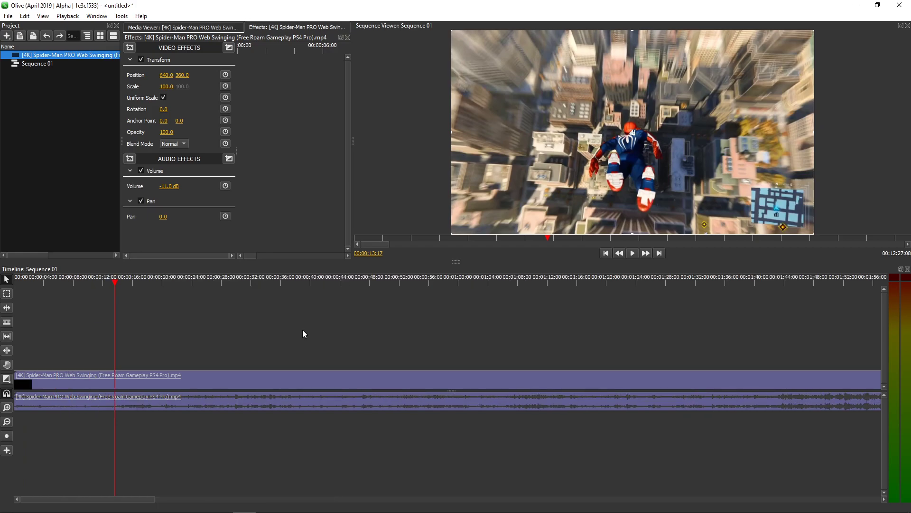
scroll(303, 330, "up", 1)
scroll(302, 330, "up", 1)
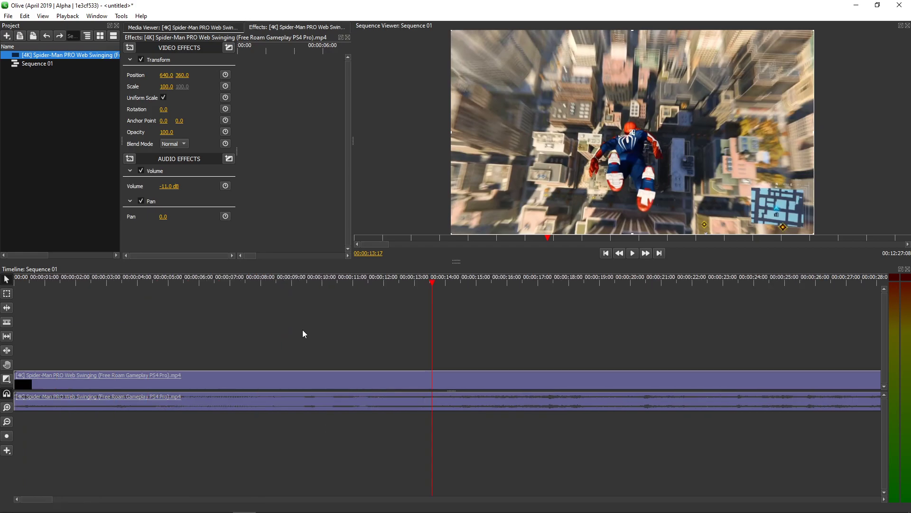
scroll(303, 331, "up", 1)
scroll(303, 329, "up", 2)
scroll(303, 330, "up", 1)
- Start playback of Sequence 01 near the start of the Spider-Man clip
key("space")
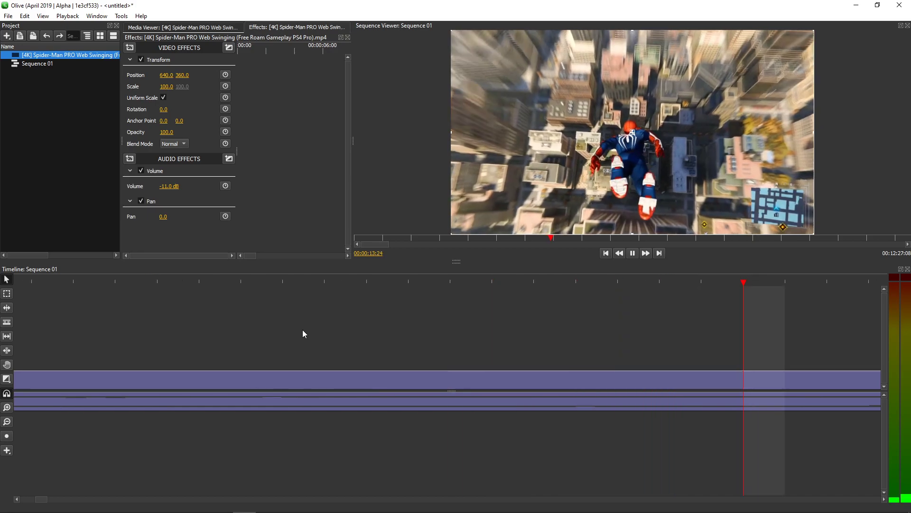
scroll(302, 329, "down", 1)
scroll(303, 330, "down", 2)
scroll(303, 329, "down", 1)
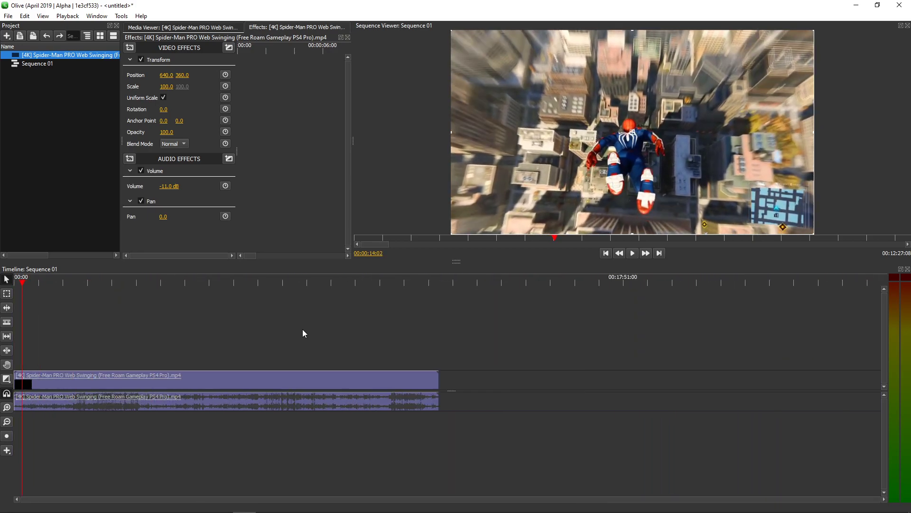
scroll(303, 329, "down", 2)
scroll(292, 333, "down", 1)
scroll(277, 332, "up", 2)
scroll(277, 332, "up", 1)
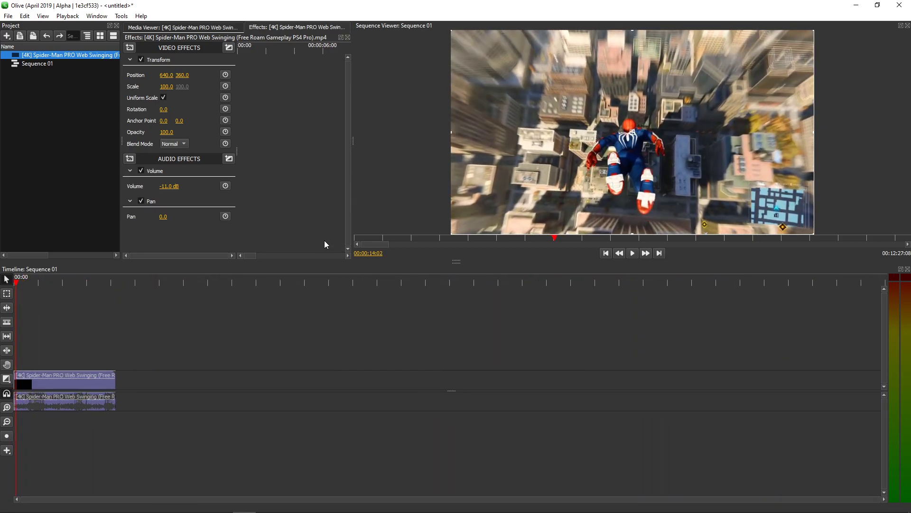
scroll(251, 337, "down", 1)
scroll(251, 334, "down", 2)
scroll(250, 335, "up", 1)
scroll(248, 333, "up", 1)
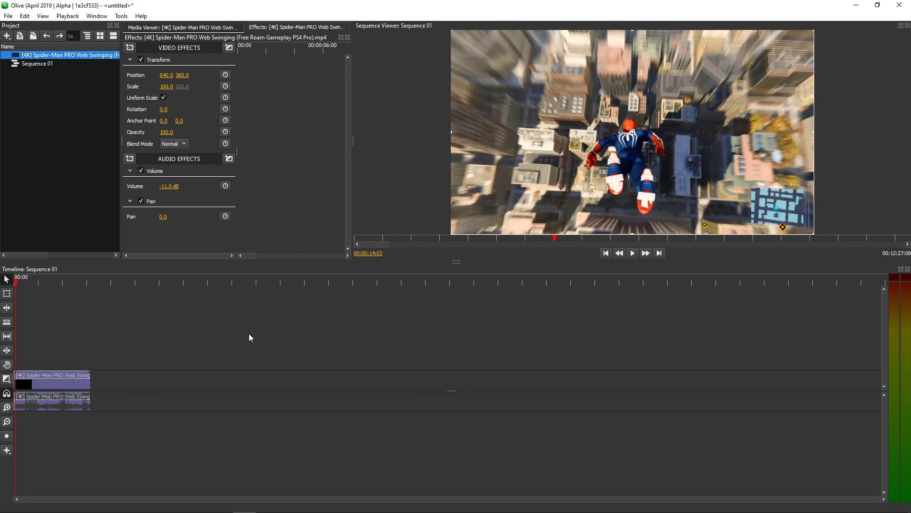
scroll(249, 333, "up", 1)
scroll(248, 335, "up", 3)
scroll(247, 335, "down", 1)
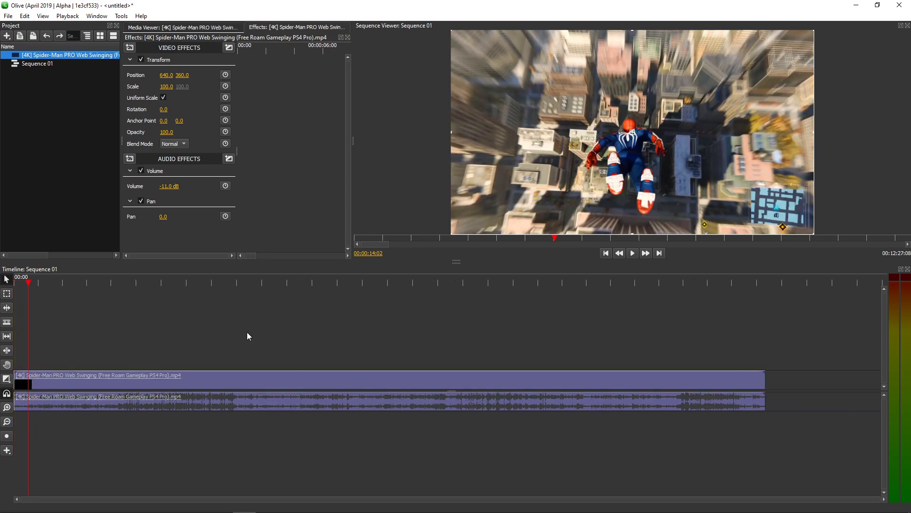
- Deselect the clip, then play, pause and resume the sequence
left_click(605, 299)
key("space")
scroll(689, 322, "up", 5)
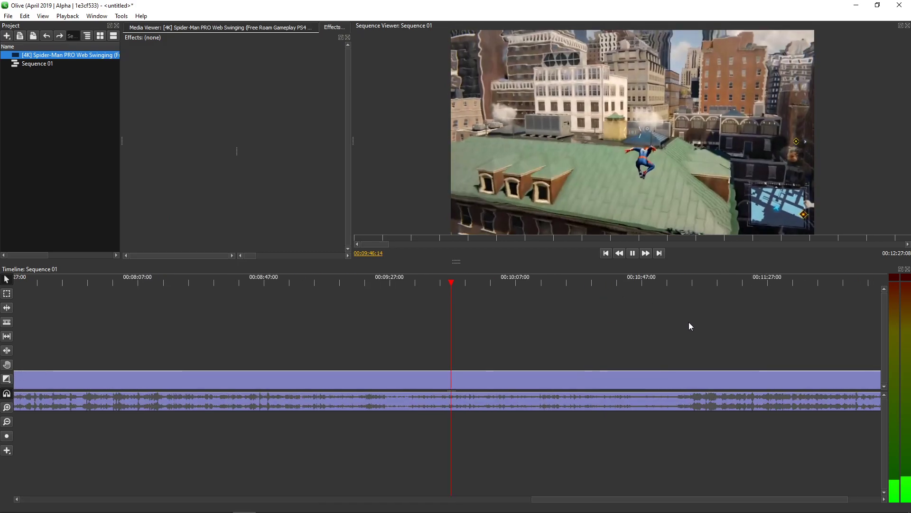
scroll(691, 325, "up", 2)
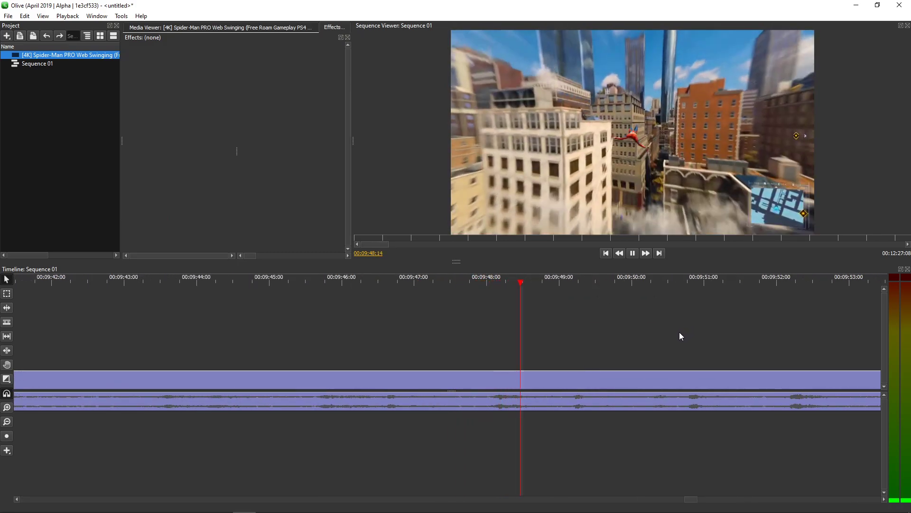
key("space")
key("space")
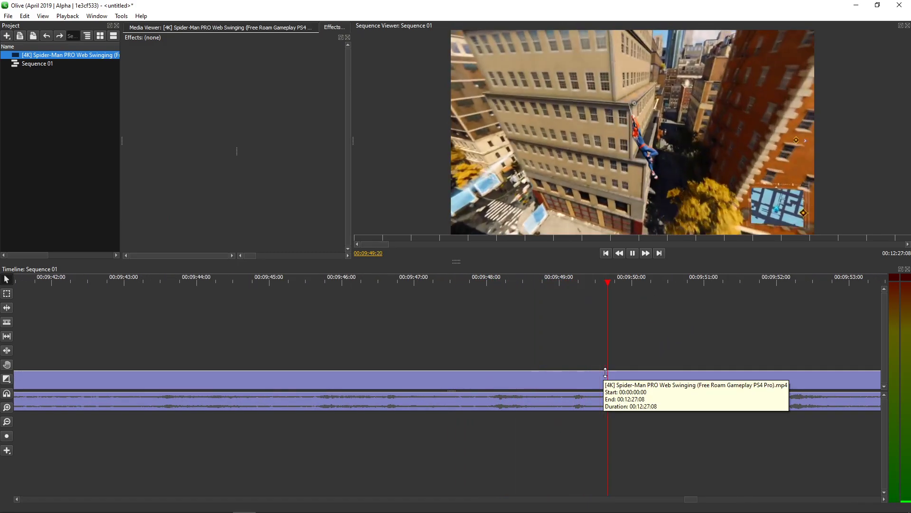
key("space")
scroll(611, 368, "down", 3)
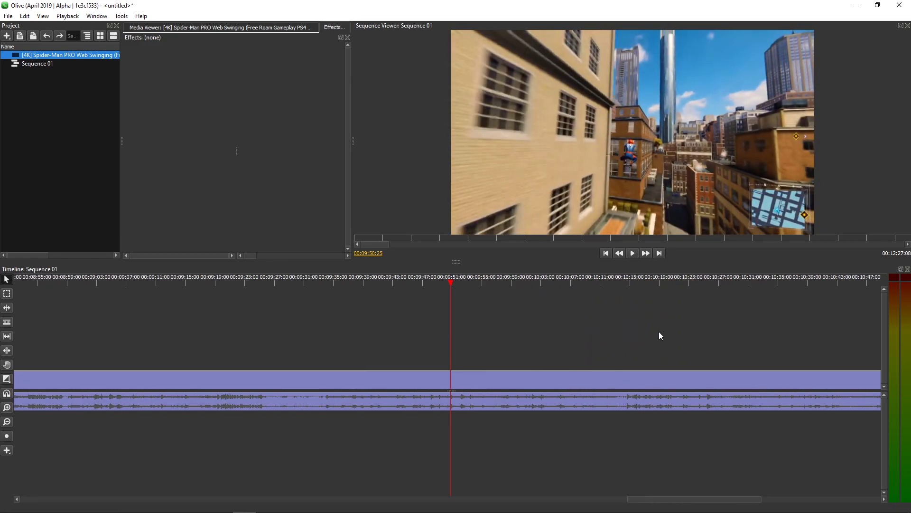
scroll(659, 332, "down", 2)
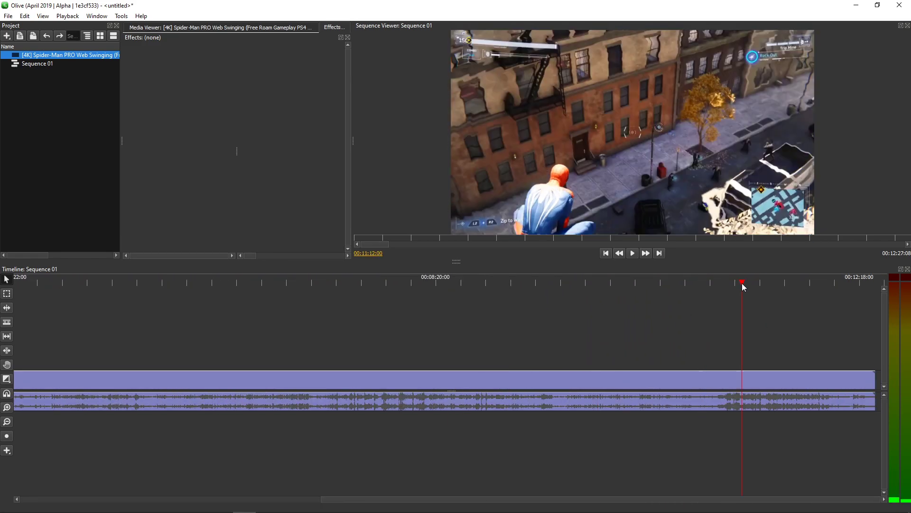
- Move the playhead to about 11:26, then play and stop near 11:27
left_click_drag(741, 282, 769, 306)
scroll(780, 335, "up", 2)
scroll(748, 326, "up", 2)
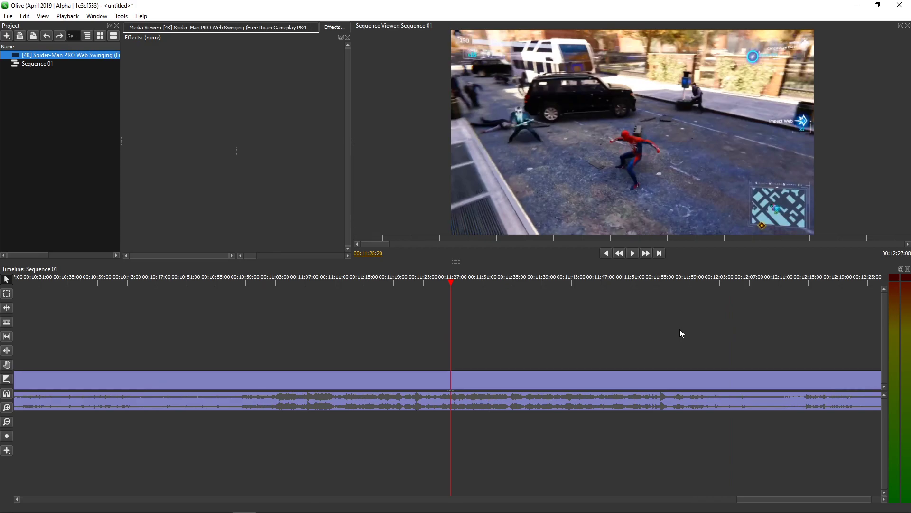
scroll(676, 329, "up", 2)
scroll(673, 333, "up", 1)
scroll(672, 329, "down", 1)
scroll(672, 328, "down", 2)
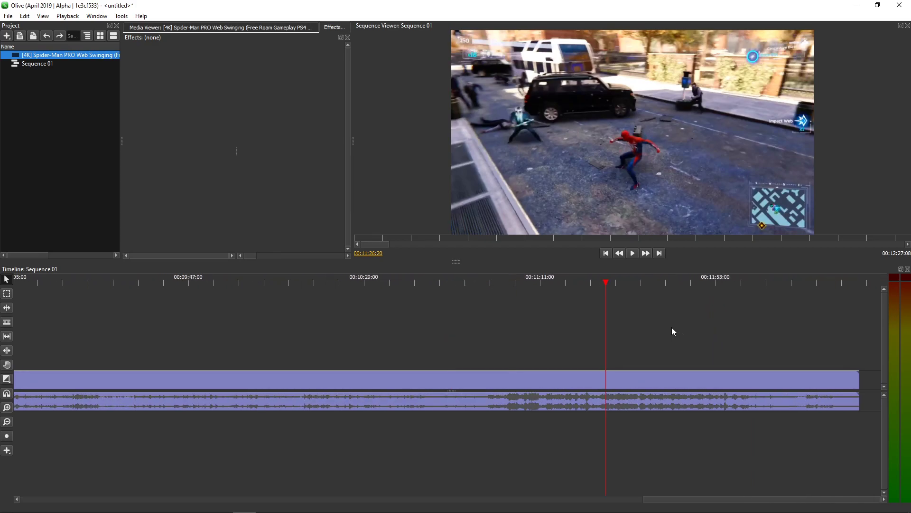
scroll(672, 326, "down", 1)
scroll(672, 326, "up", 2)
scroll(669, 327, "up", 1)
key("space")
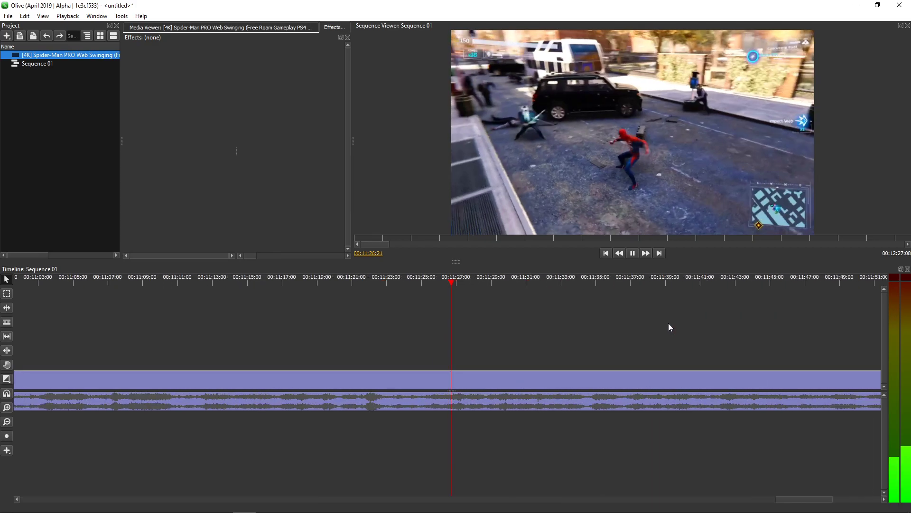
key("space")
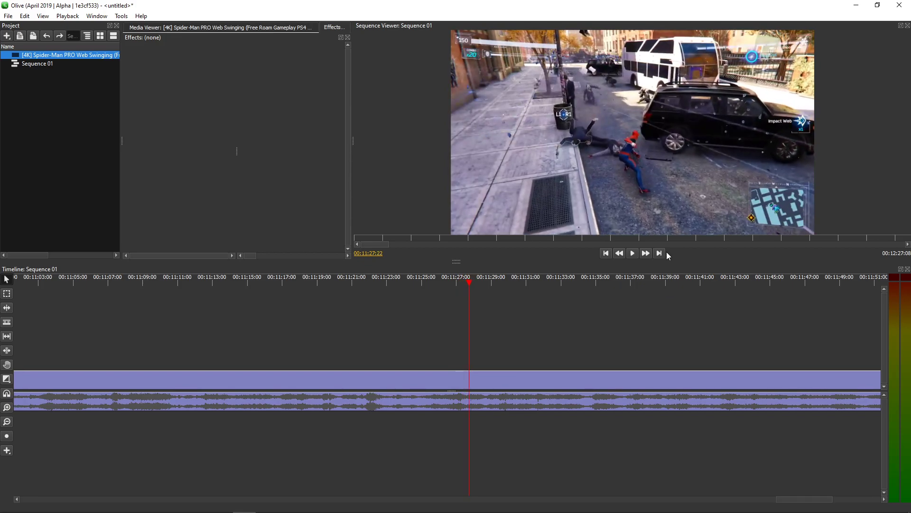
- Play a brief stretch so the playhead reaches about 11:28, beside the black car
key("space")
key("space")
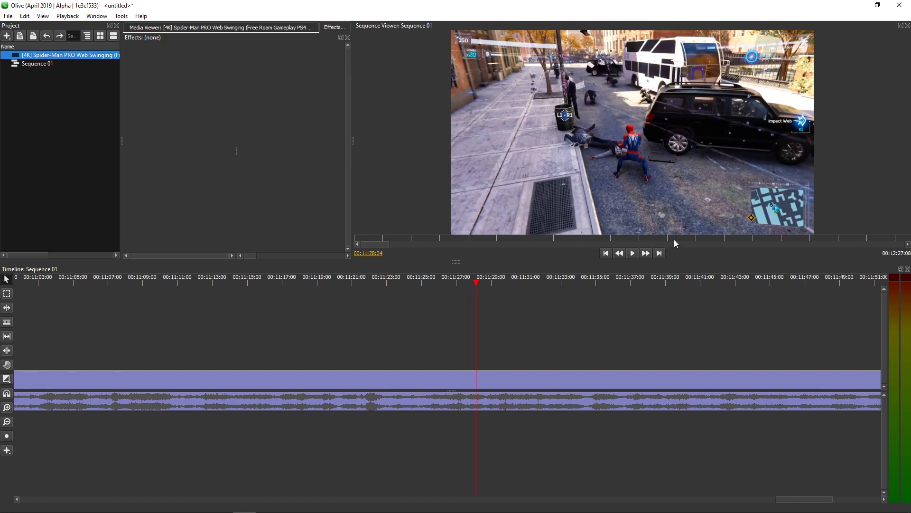